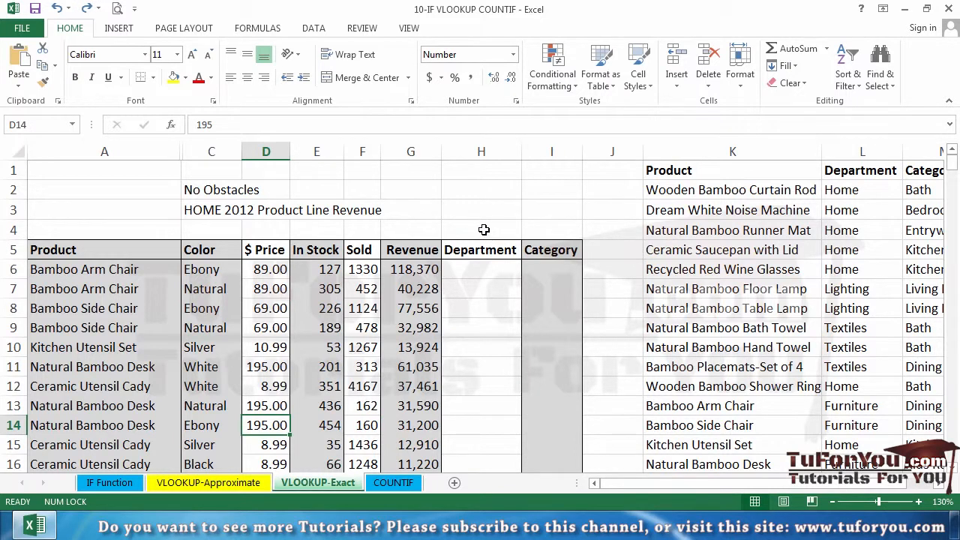
Examine the empty Department column, the Product column and the lookup table starting in column K
{"action": "left_click", "coordinate": [477, 271]}
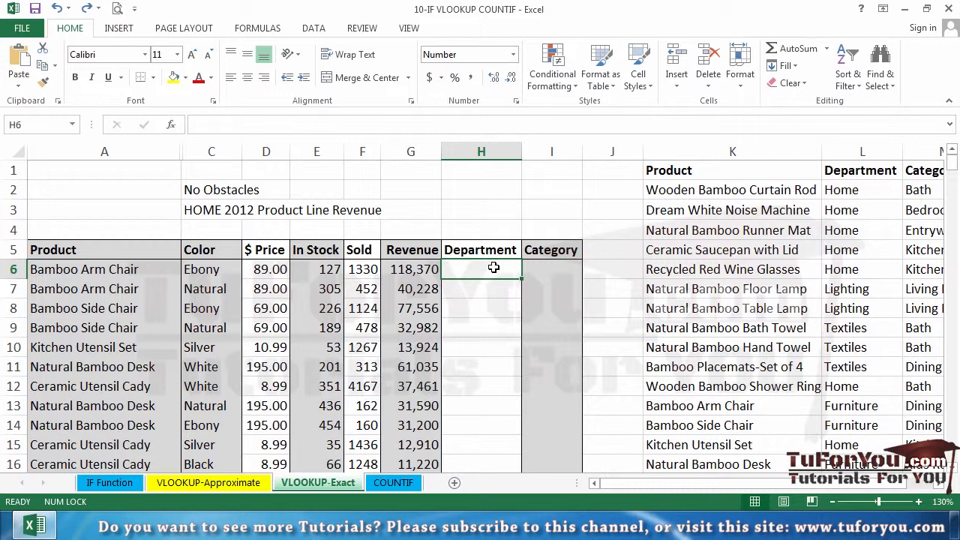
{"action": "left_click", "coordinate": [140, 274]}
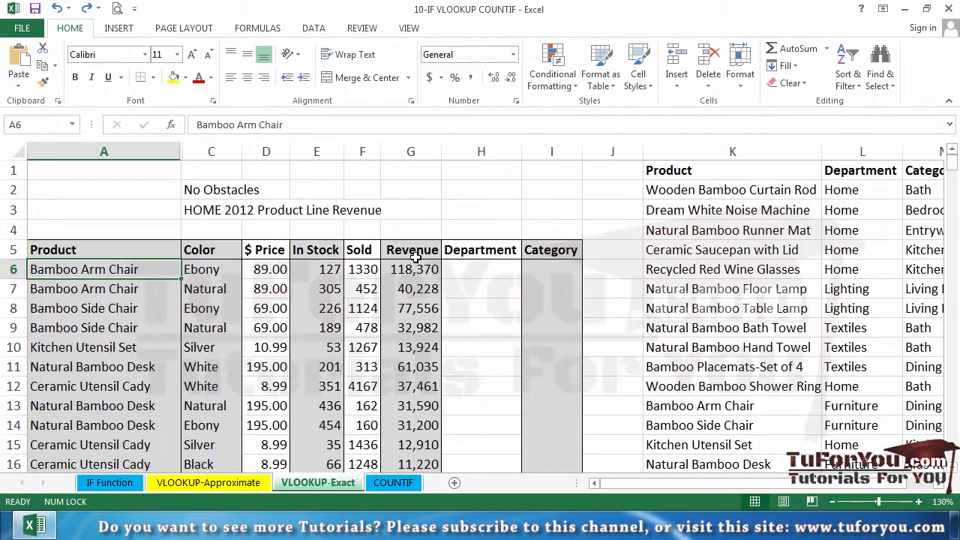
{"action": "left_click_drag", "start_coordinate": [795, 150], "coordinate": [906, 149]}
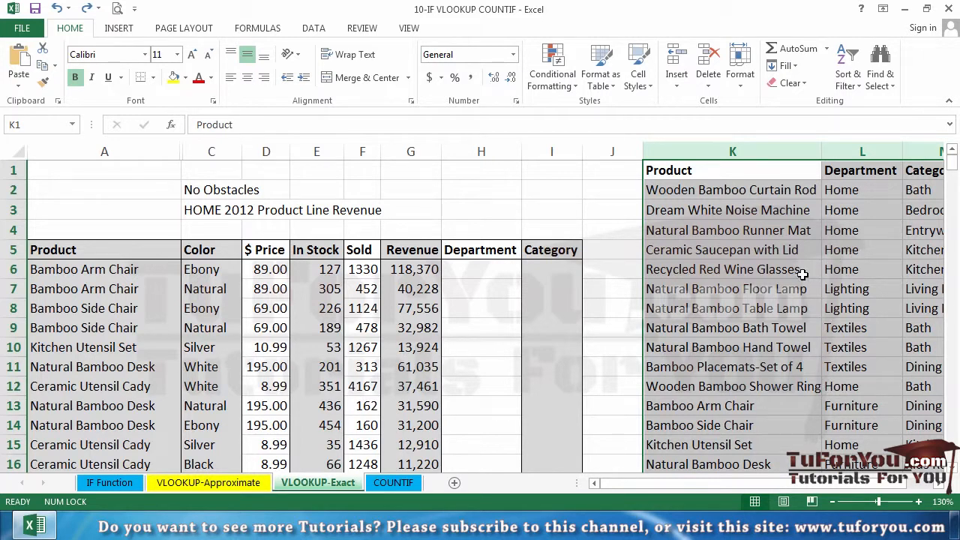
{"action": "left_click", "coordinate": [219, 295]}
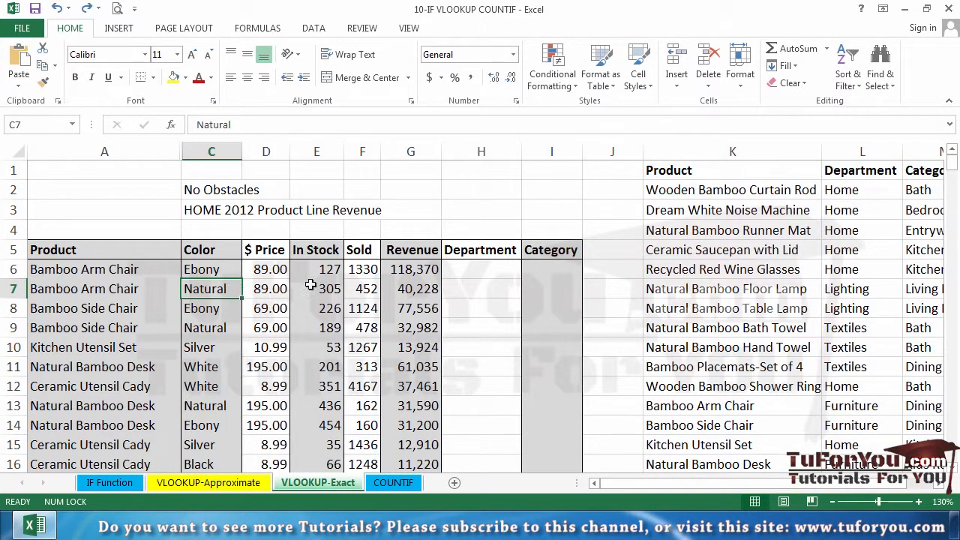
{"action": "left_click", "coordinate": [468, 271]}
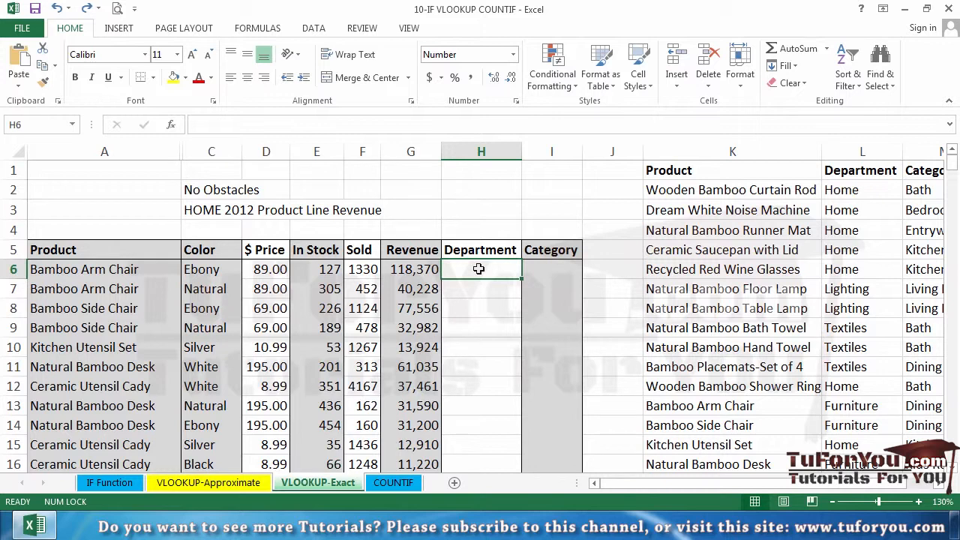
{"action": "left_click", "coordinate": [147, 276]}
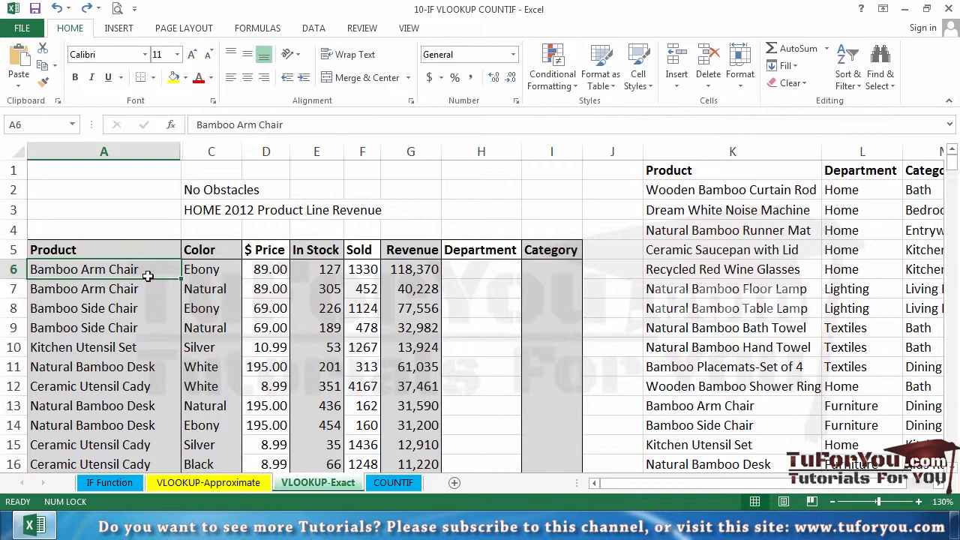
{"action": "left_click", "coordinate": [484, 271]}
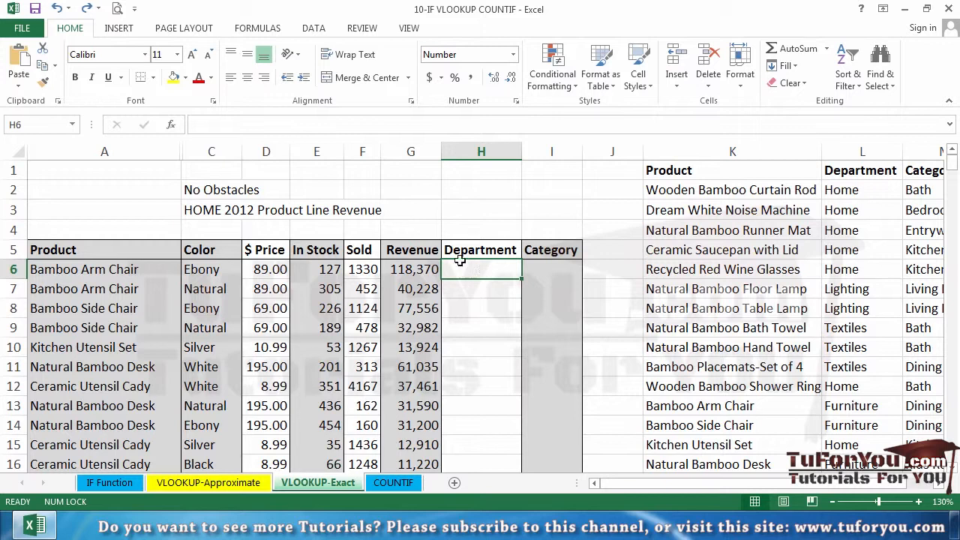
Hide columns C through G, from Color to Revenue
{"action": "left_click_drag", "start_coordinate": [214, 150], "coordinate": [407, 146]}
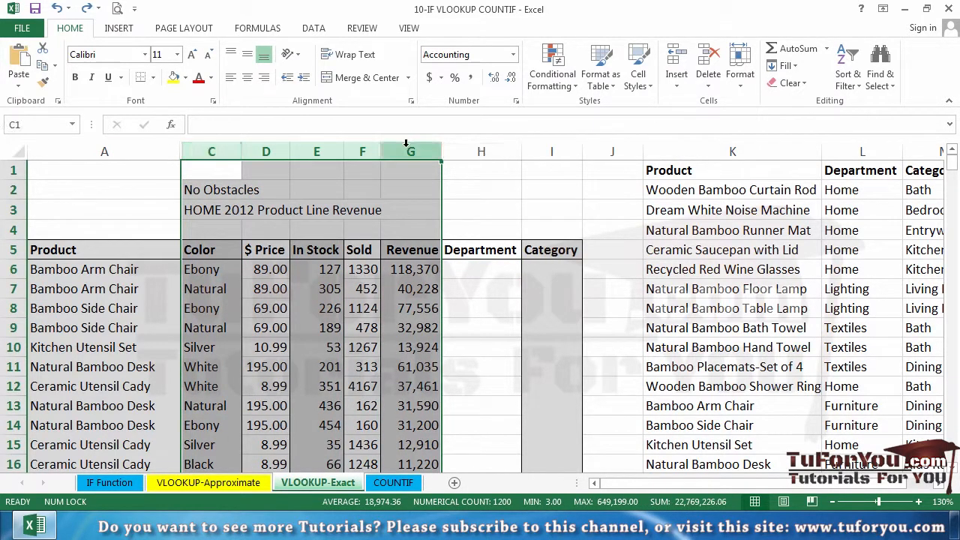
{"action": "right_click", "coordinate": [412, 145]}
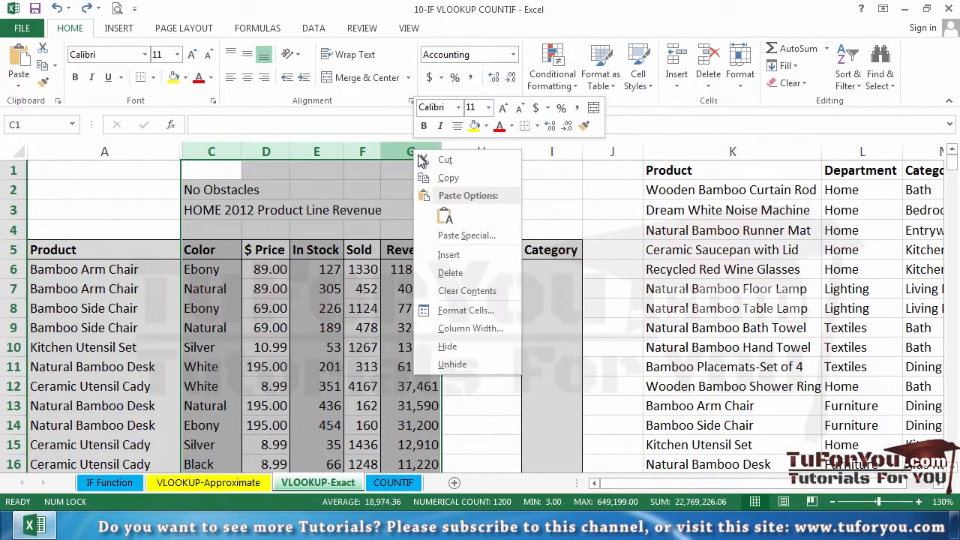
{"action": "left_click", "coordinate": [498, 347]}
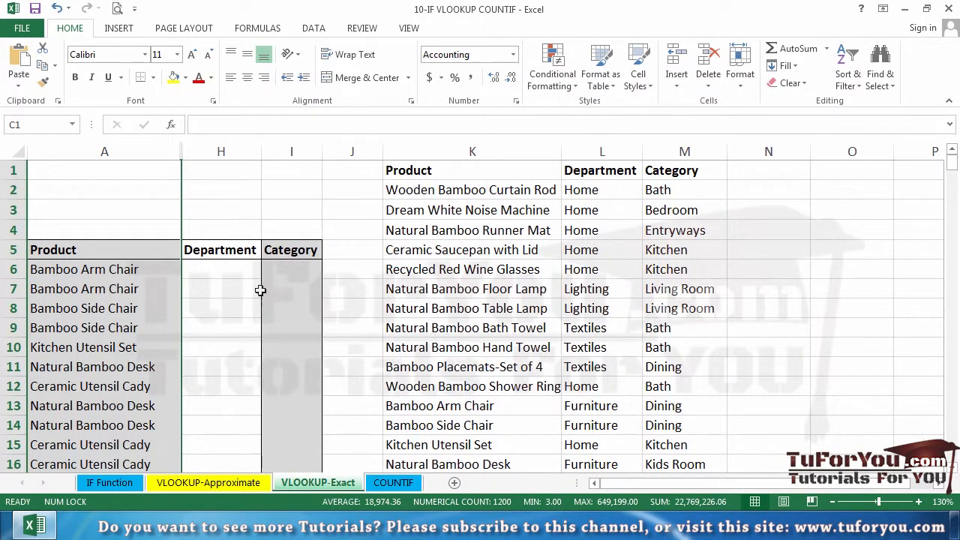
Widen the Department column H to make room for a formula in H6
{"action": "left_click", "coordinate": [220, 267]}
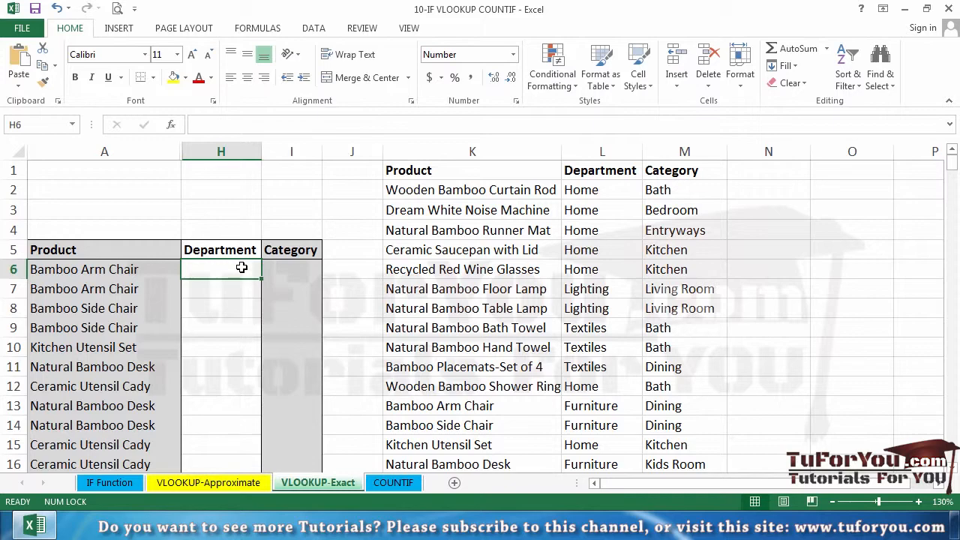
{"action": "left_click_drag", "start_coordinate": [261, 152], "coordinate": [318, 153]}
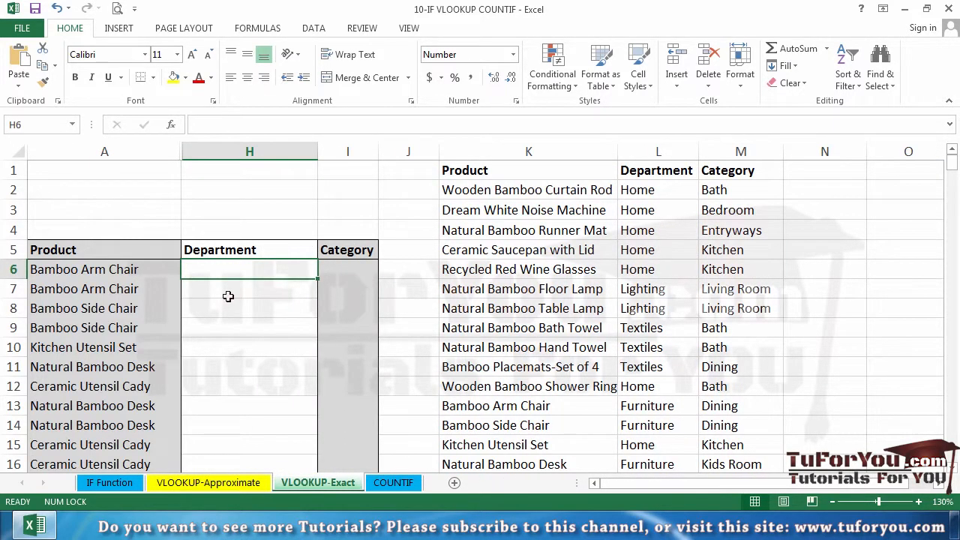
{"action": "scroll", "coordinate": [227, 296], "scroll_direction": "up", "scroll_amount": 1}
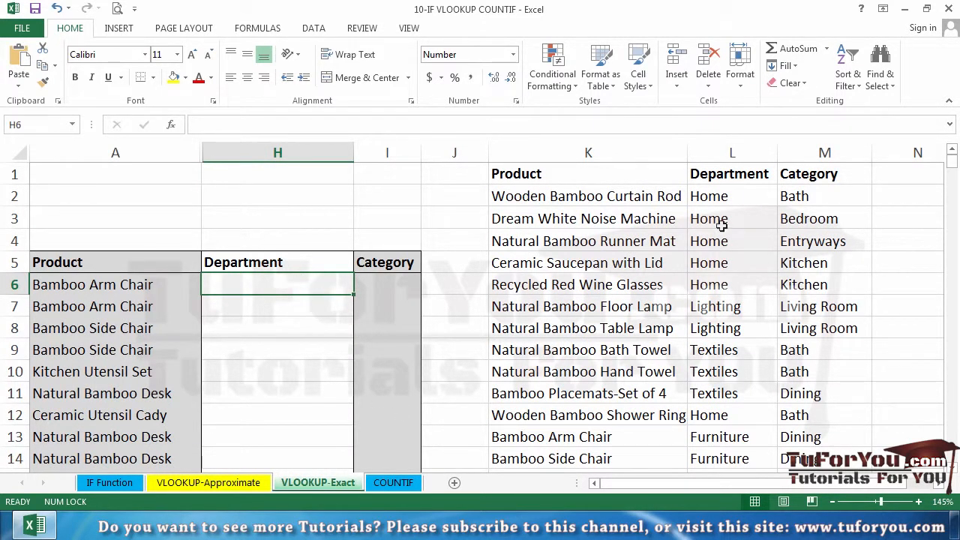
Start a VLOOKUP formula in H6 under Department, using product cell A6 as the lookup value
{"action": "left_click_drag", "start_coordinate": [635, 150], "coordinate": [700, 153]}
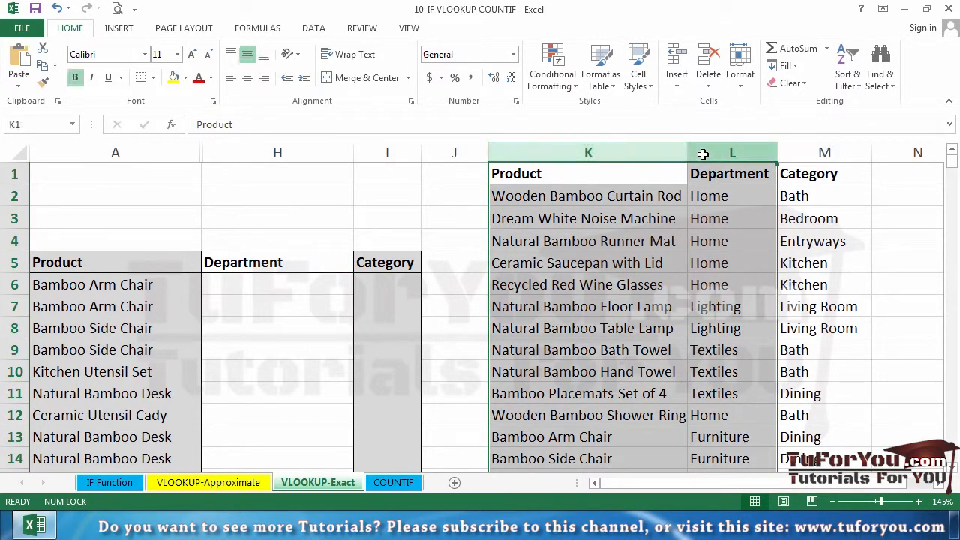
{"action": "left_click", "coordinate": [278, 287]}
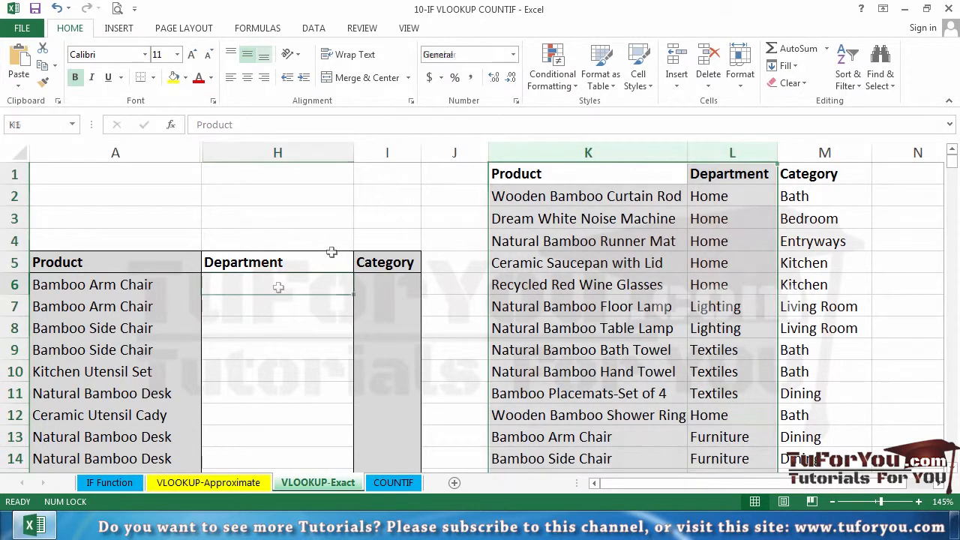
{"action": "type", "text": "=vlook"}
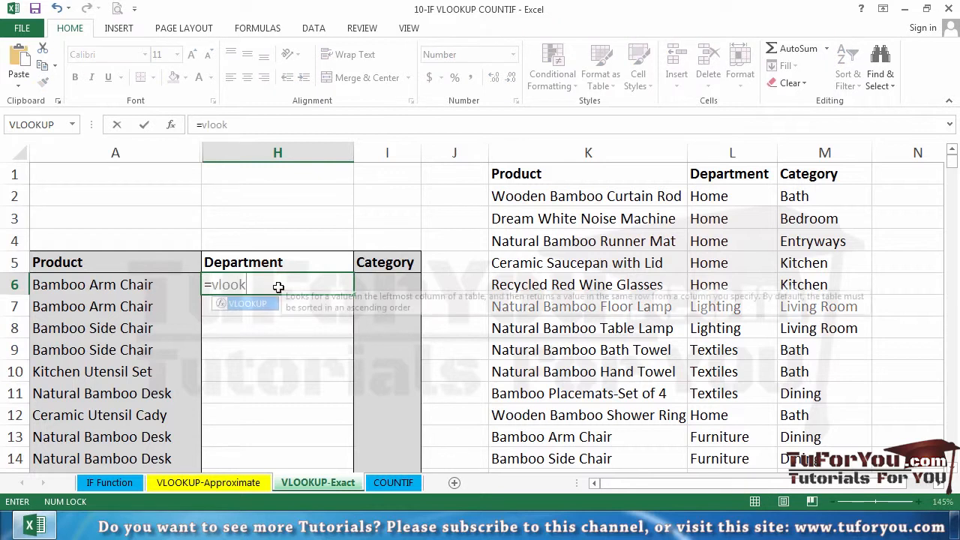
{"action": "type", "text": "up("}
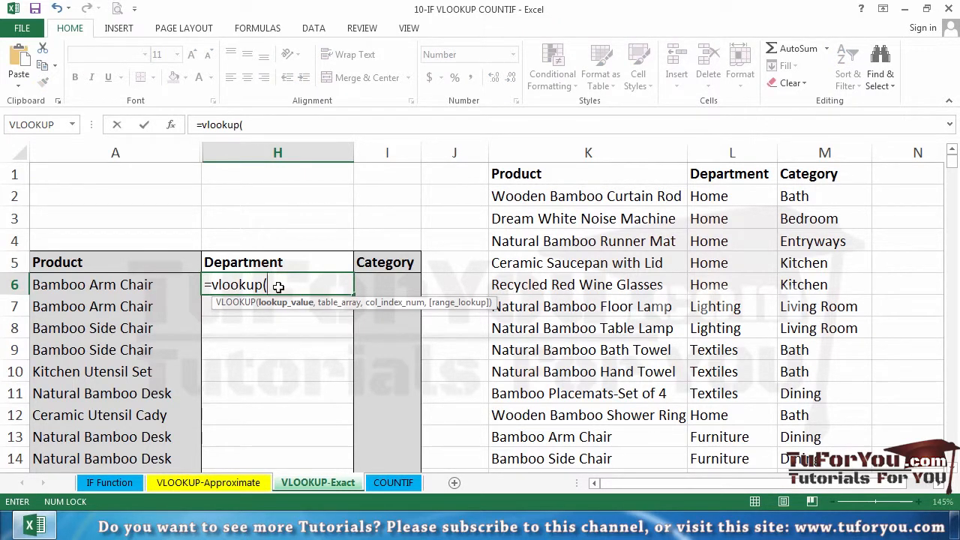
{"action": "left_click", "coordinate": [94, 279]}
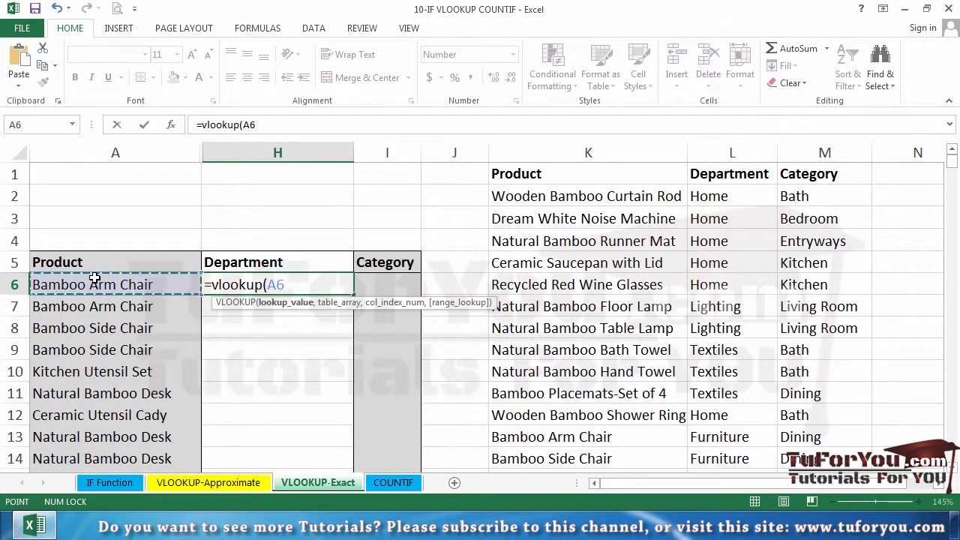
{"action": "type", "text": ","}
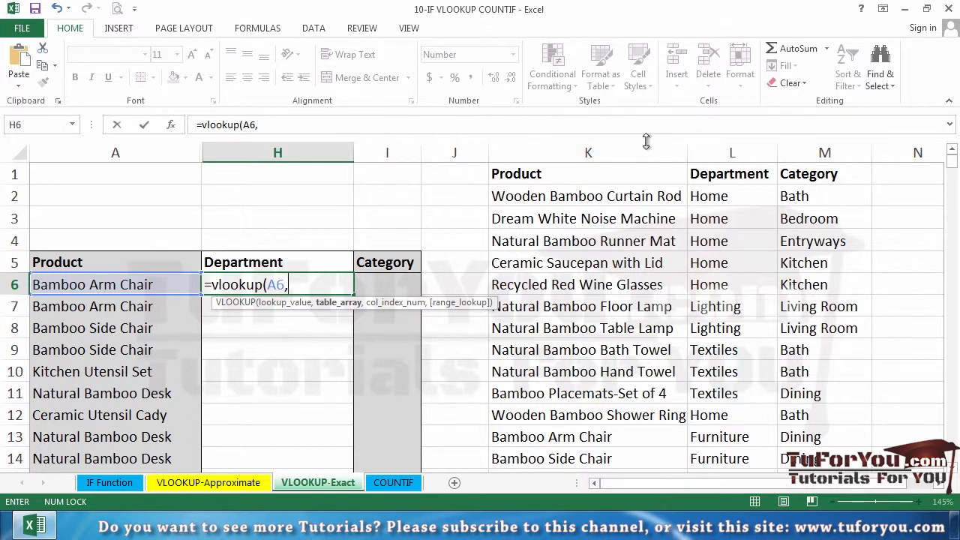
Add columns K:L as the table array and 2 as the column index number in the VLOOKUP formula
{"action": "left_click_drag", "start_coordinate": [647, 145], "coordinate": [697, 144]}
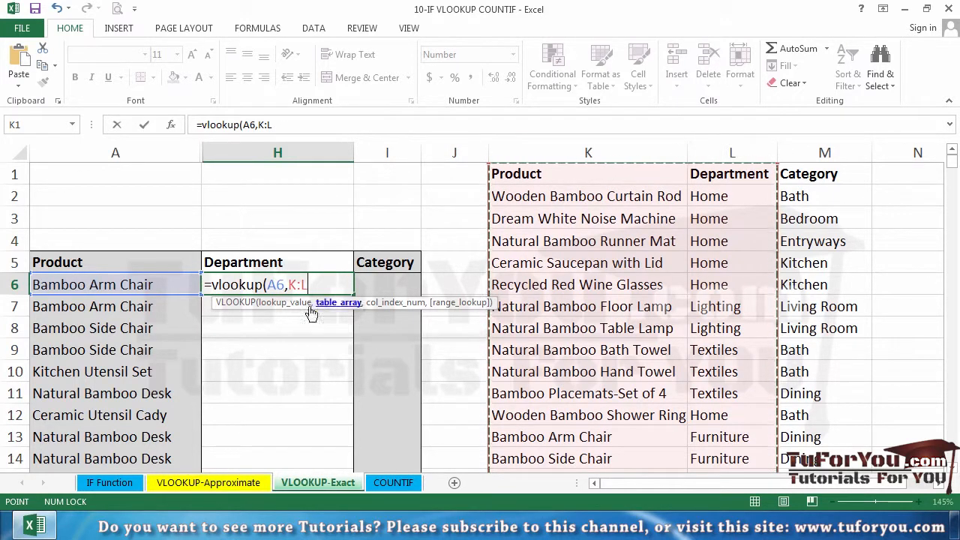
{"action": "left_click", "coordinate": [313, 283]}
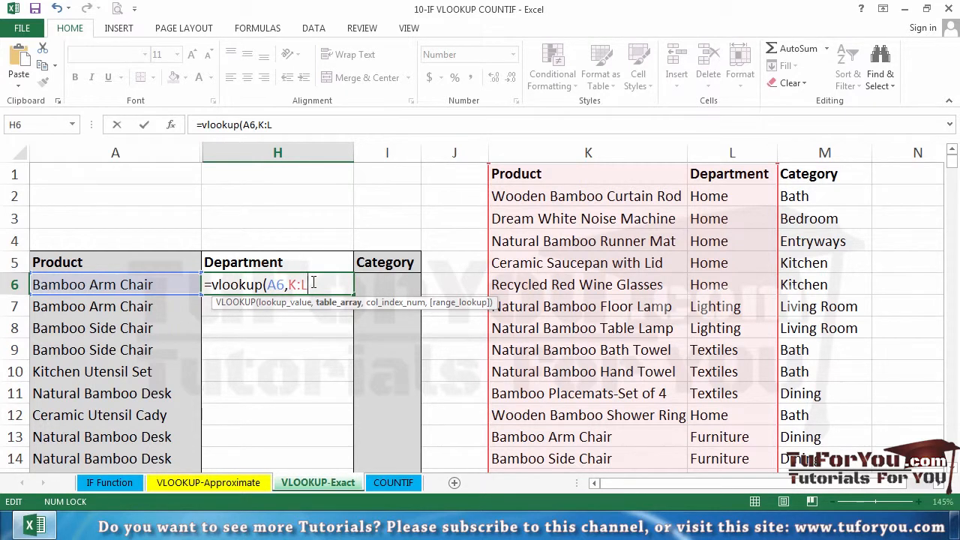
{"action": "type", "text": ","}
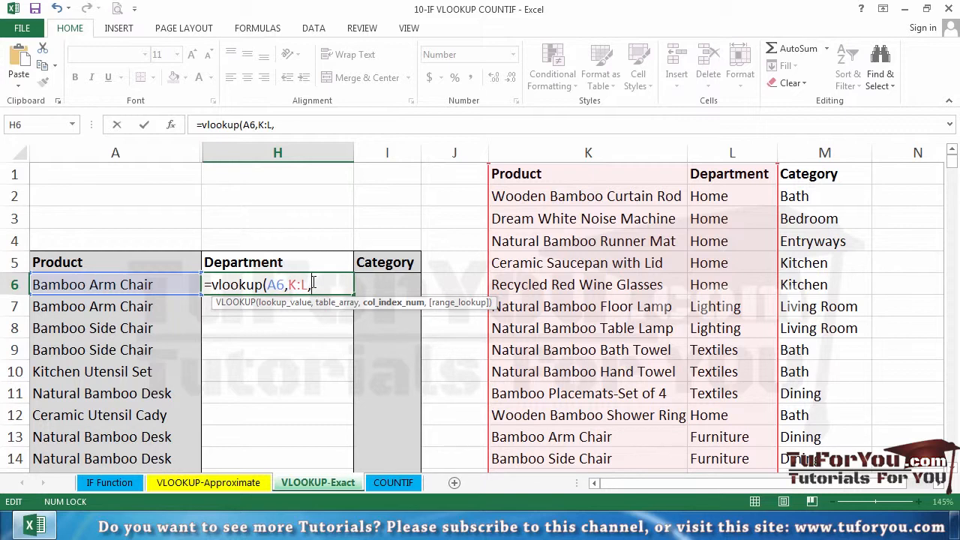
{"action": "type", "text": "2"}
{"action": "type", "text": ","}
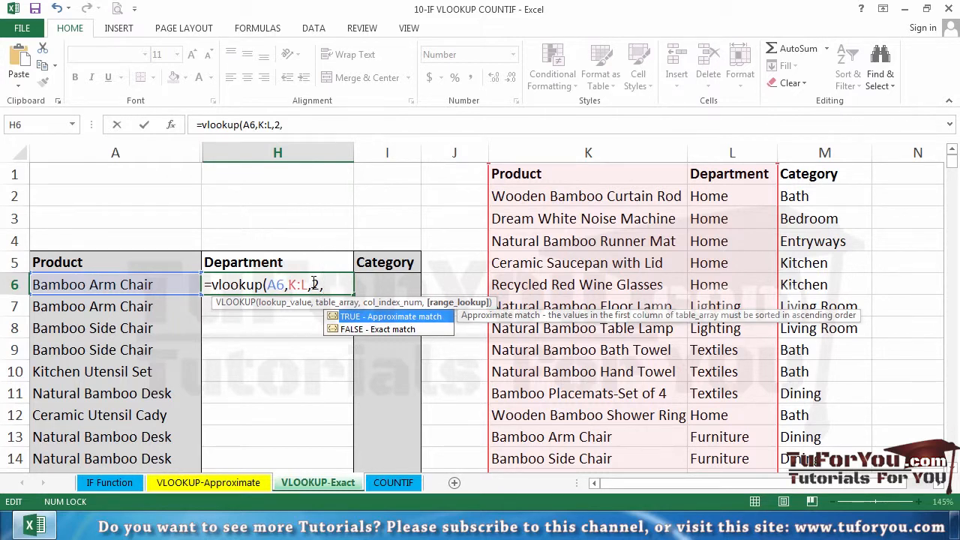
Specify an exact match, replace FALSE with 0 as the range lookup argument, and enter the formula
{"action": "left_click", "coordinate": [362, 330]}
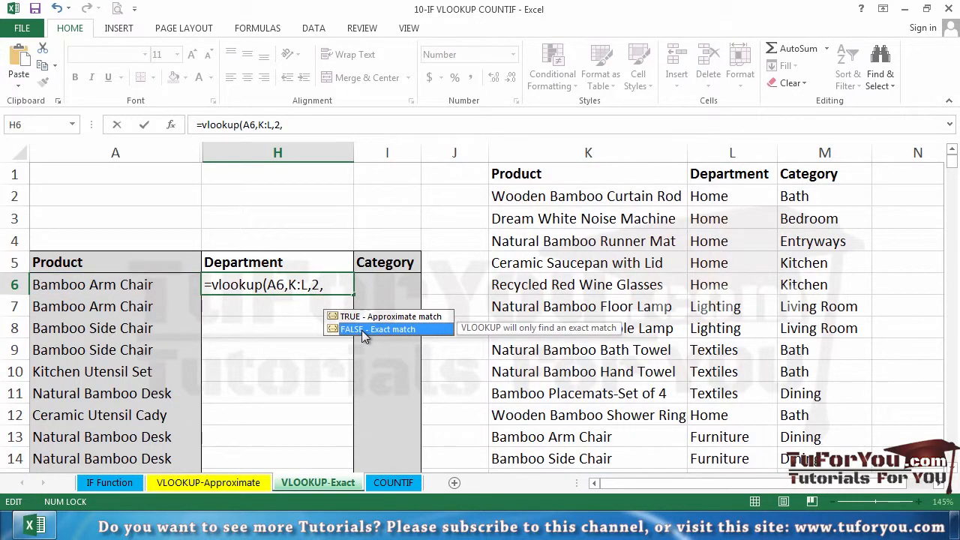
{"action": "double_click", "coordinate": [362, 330]}
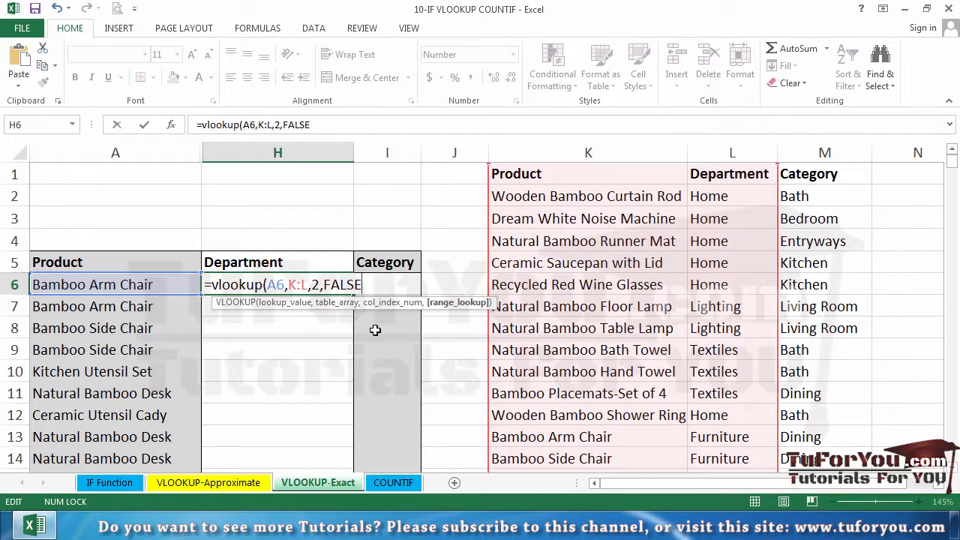
{"action": "left_click_drag", "start_coordinate": [364, 285], "coordinate": [323, 285]}
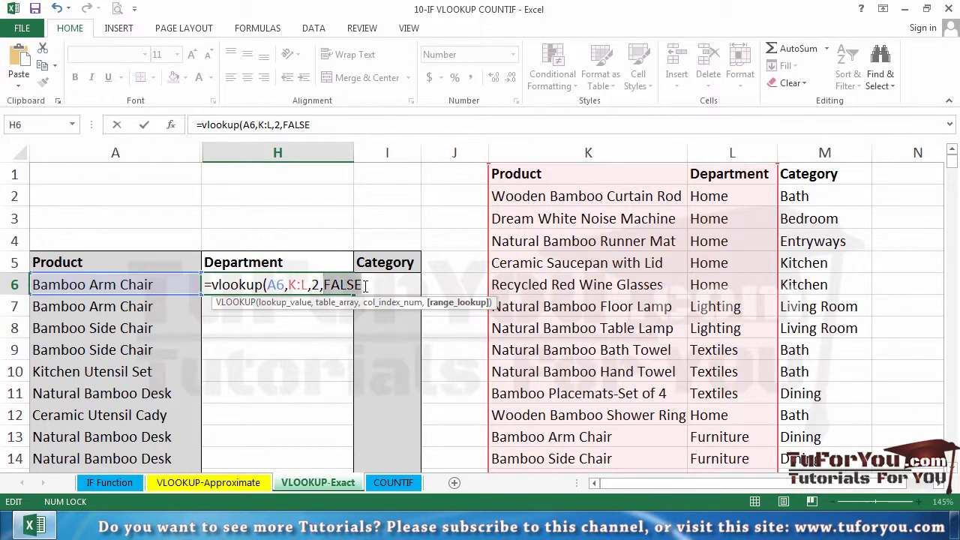
{"action": "type", "text": "0"}
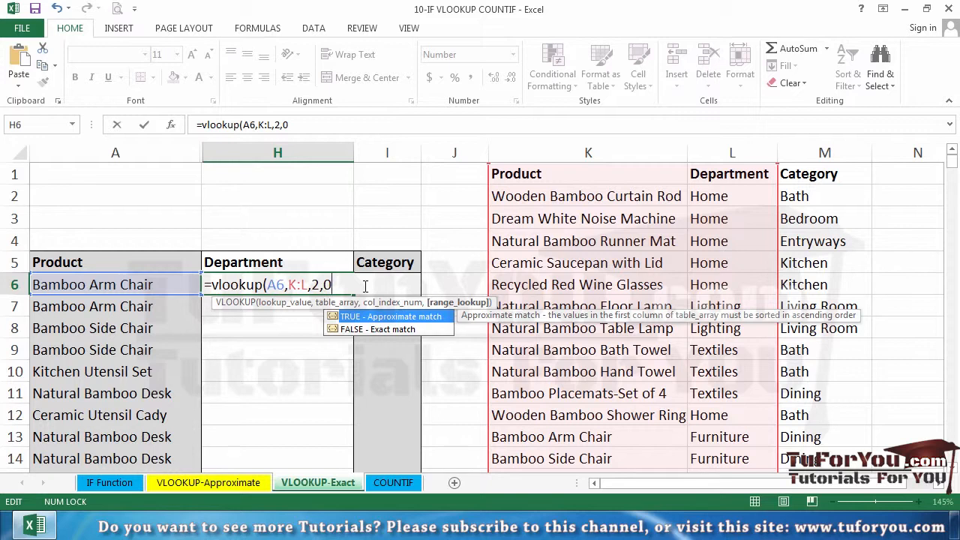
{"action": "key", "text": "Return"}
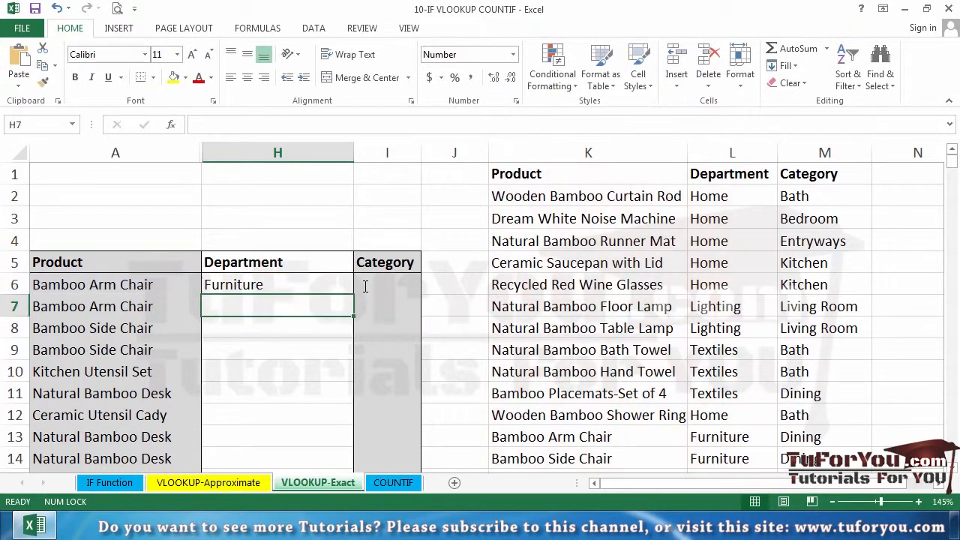
Fill the H6 formula down the Department column and review its VLOOKUP arguments
{"action": "left_click", "coordinate": [322, 286]}
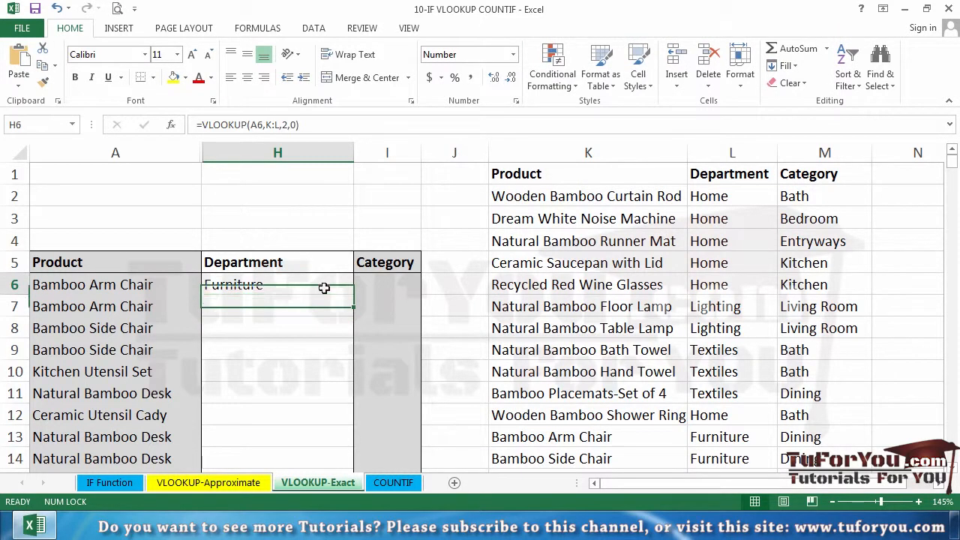
{"action": "double_click", "coordinate": [355, 295]}
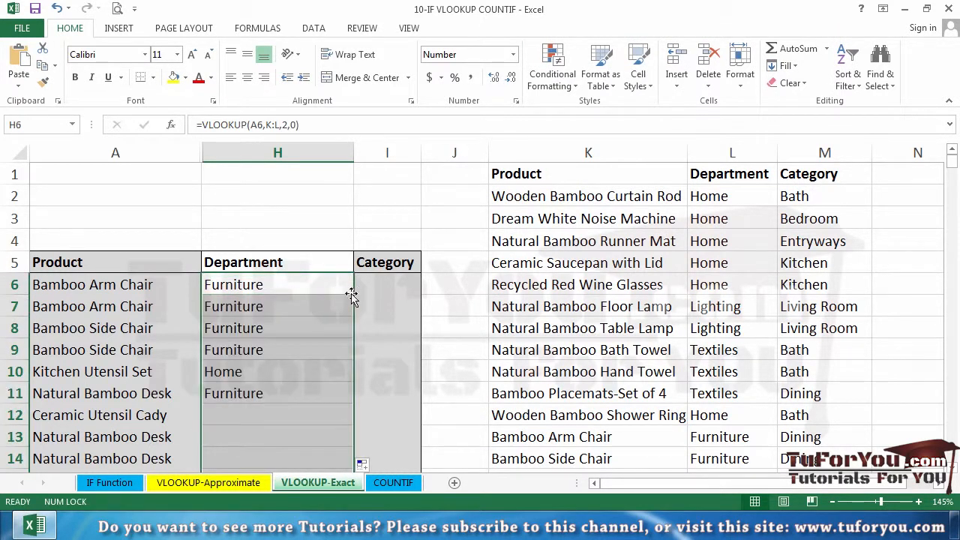
{"action": "double_click", "coordinate": [249, 288]}
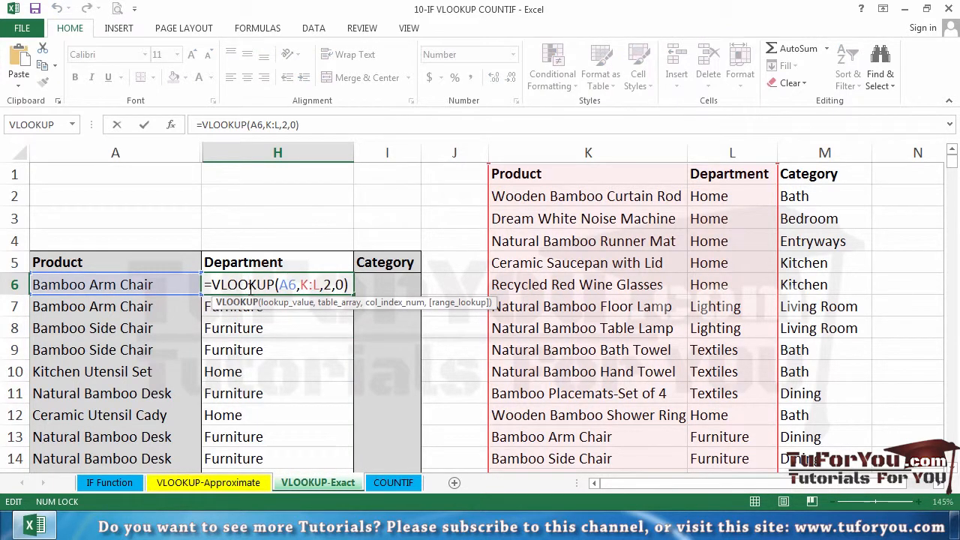
{"action": "left_click_drag", "start_coordinate": [322, 286], "coordinate": [301, 287]}
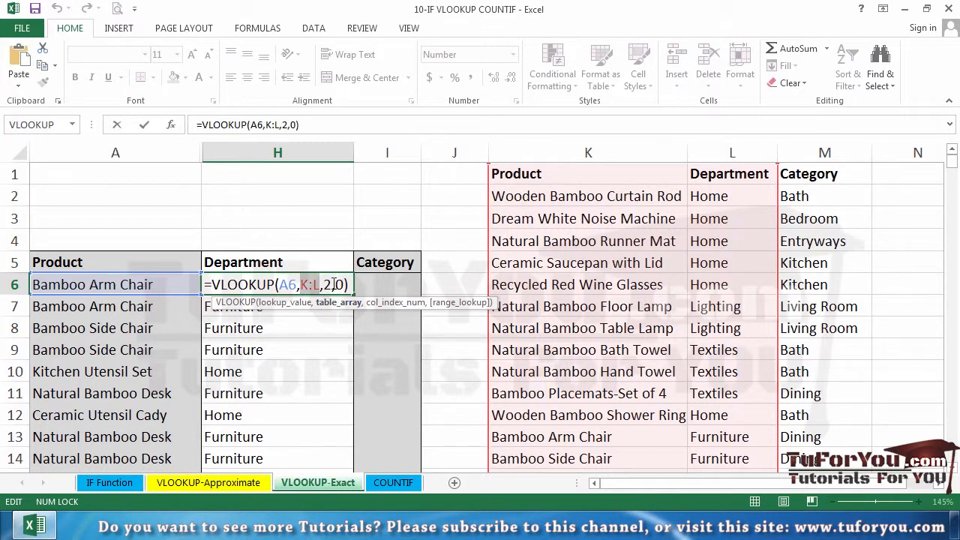
{"action": "left_click", "coordinate": [333, 285]}
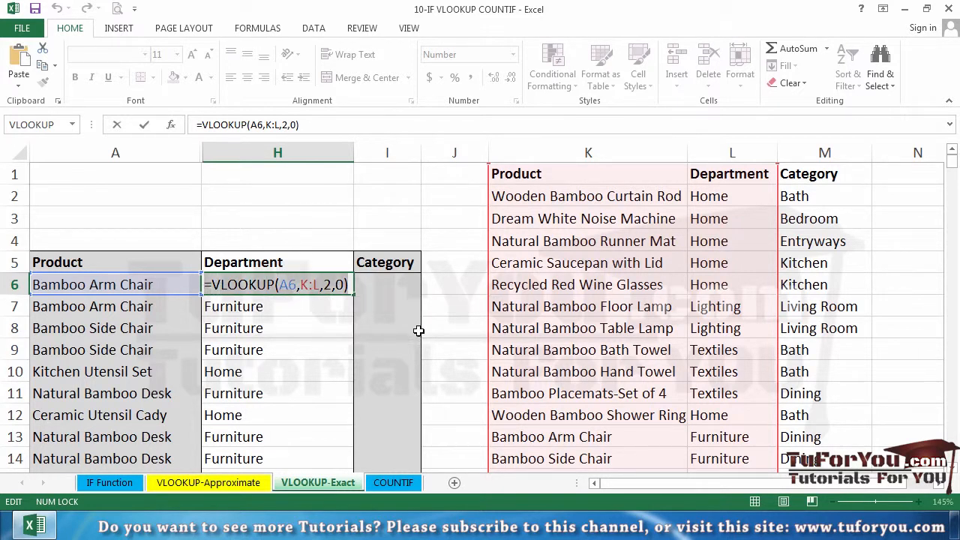
{"action": "key", "text": "ctrl+Return"}
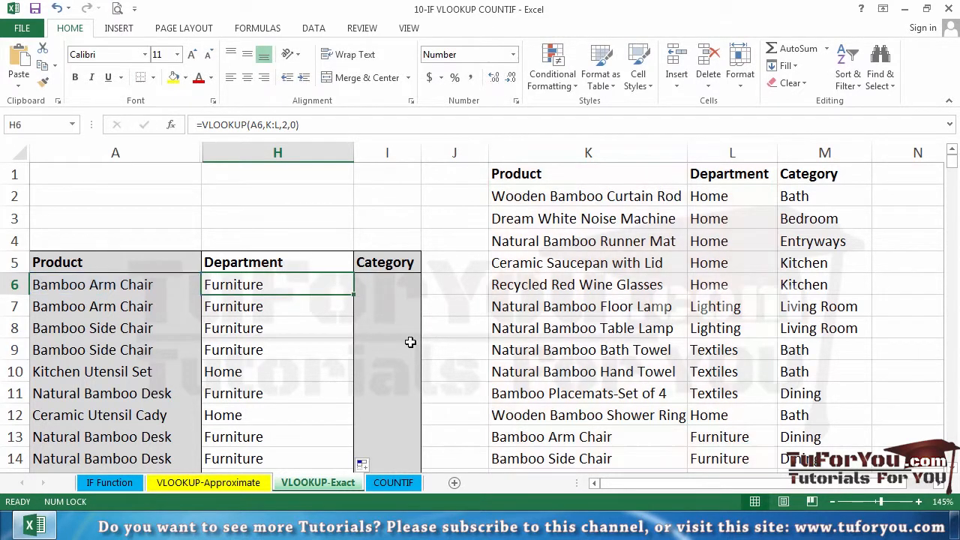
Fit the Department column to its contents and widen the Category column for work in I6
{"action": "double_click", "coordinate": [353, 154]}
{"action": "left_click_drag", "start_coordinate": [358, 156], "coordinate": [465, 147]}
{"action": "left_click", "coordinate": [397, 281]}
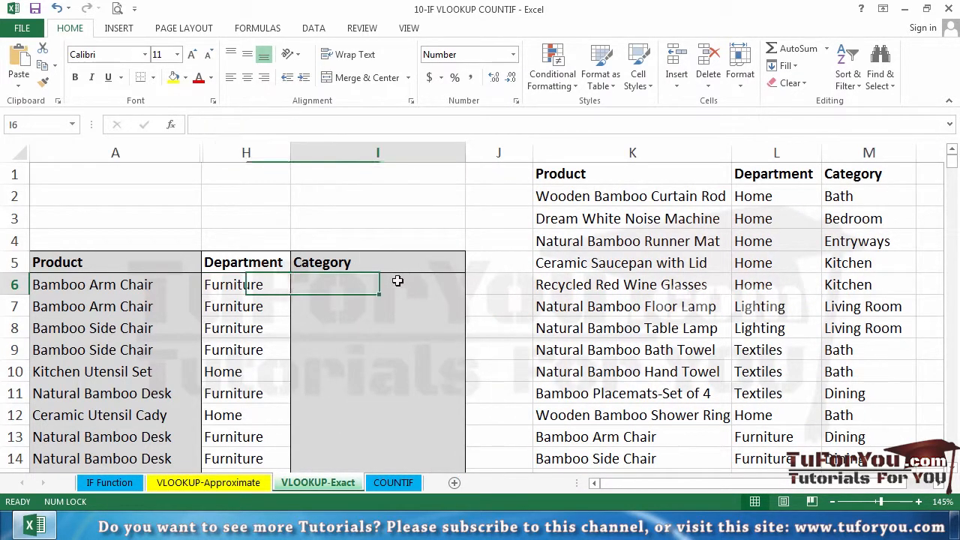
Start a formula in I6 and paste the copied Department lookup VLOOKUP(A6,K:L,2,0) into it
{"action": "double_click", "coordinate": [400, 285]}
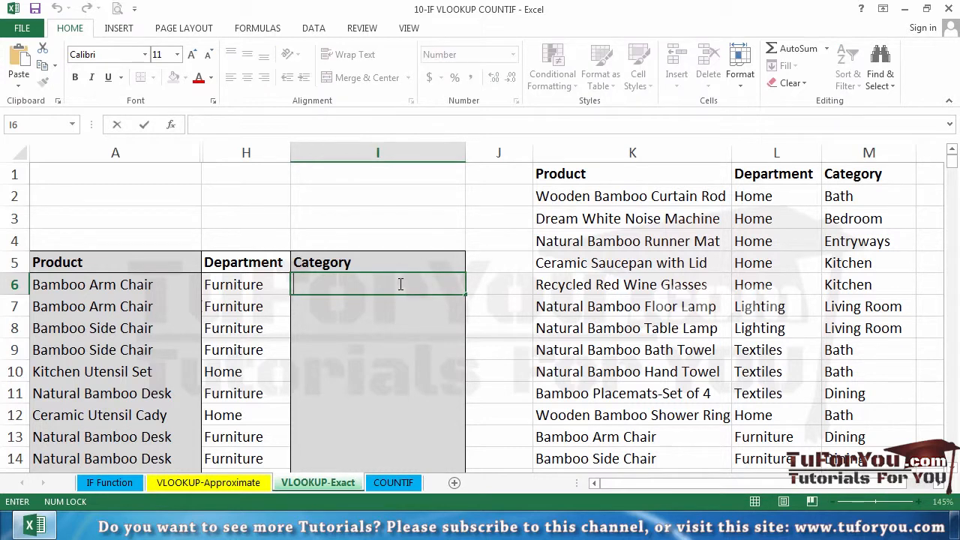
{"action": "type", "text": "="}
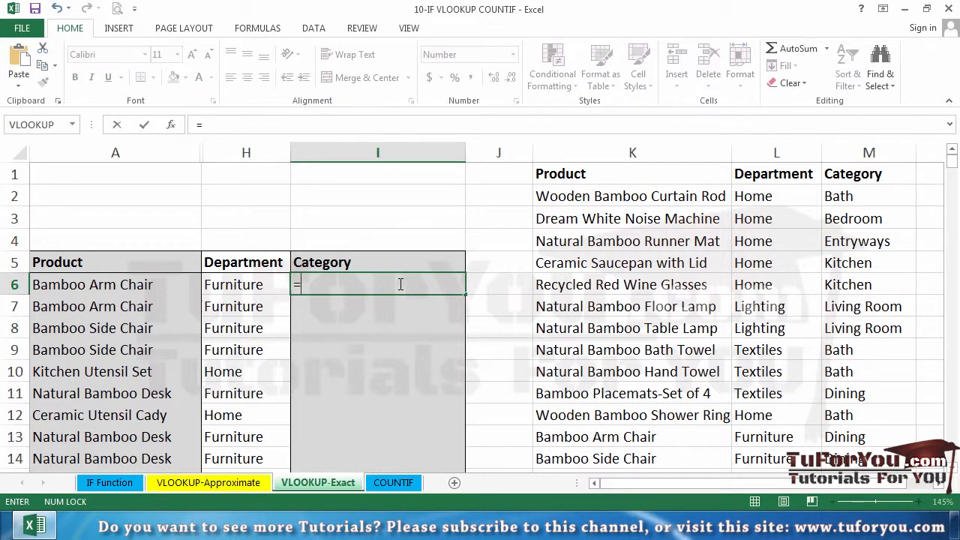
{"action": "type", "text": "VLOOKUP(A6,K:L,2,0)"}
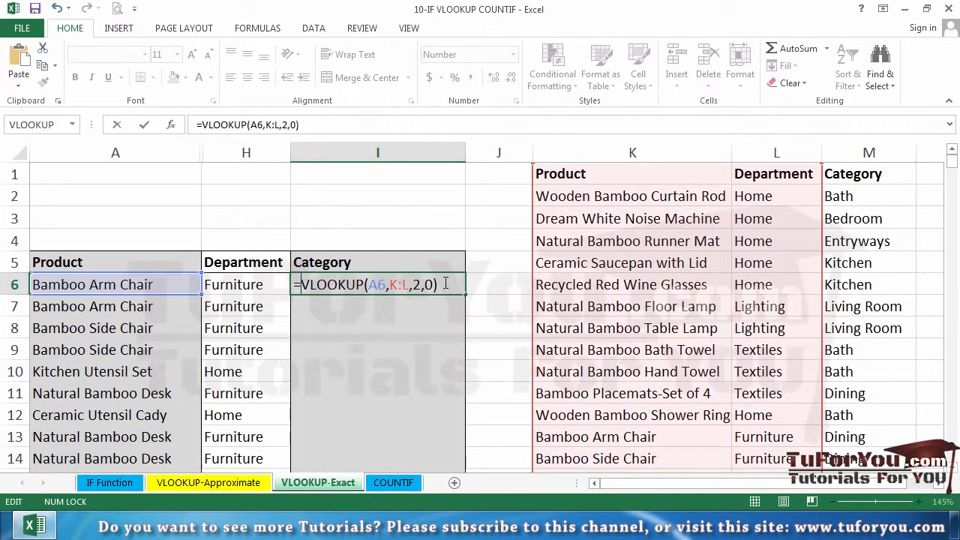
Change the I6 formula's table array to columns K:M and its column index number to 3, and enter the formula
{"action": "double_click", "coordinate": [398, 285]}
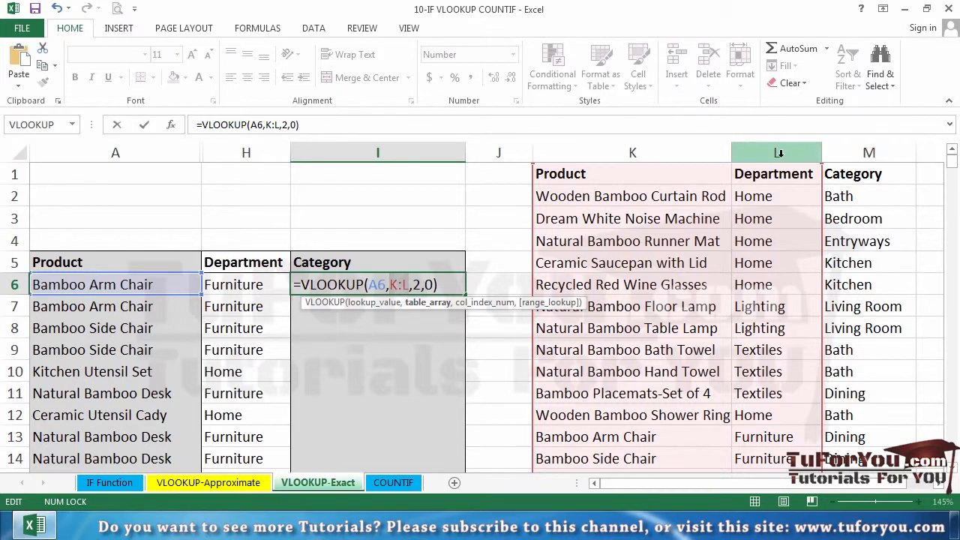
{"action": "left_click_drag", "start_coordinate": [698, 153], "coordinate": [846, 147]}
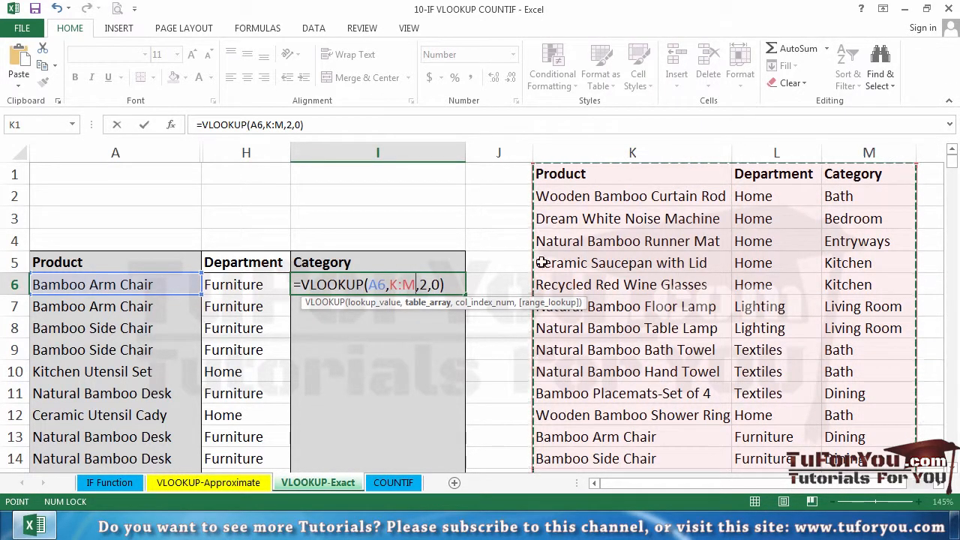
{"action": "double_click", "coordinate": [423, 285]}
{"action": "type", "text": "3"}
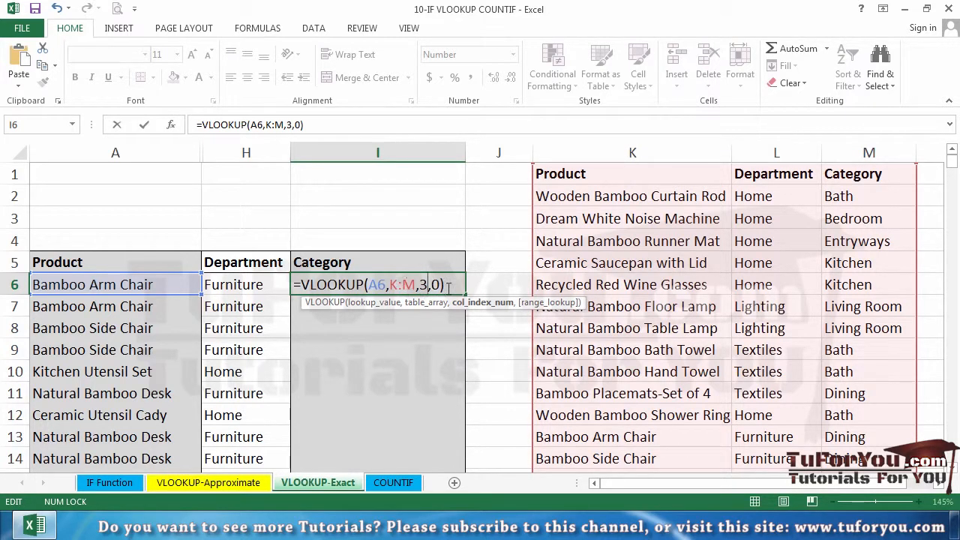
{"action": "key", "text": "ctrl+Return"}
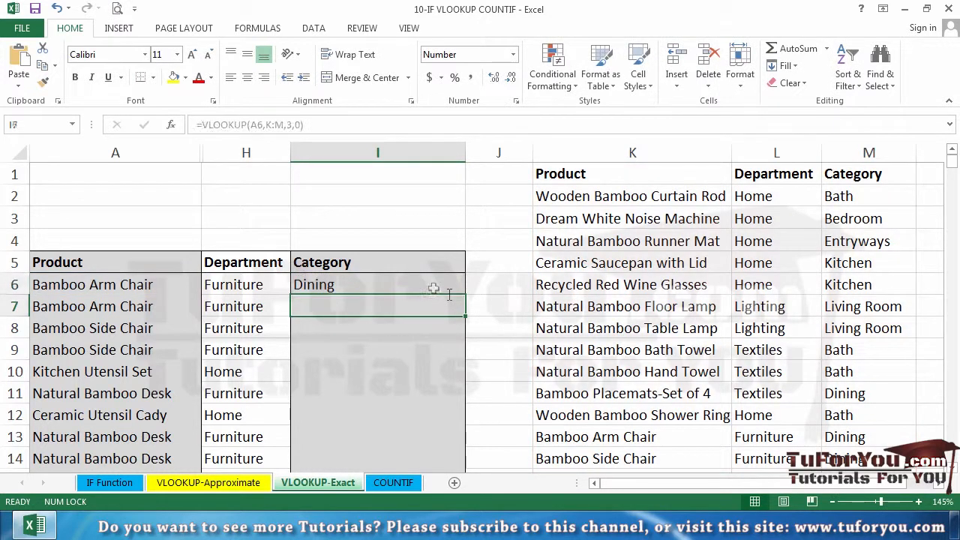
Fill the I6 formula down the Category column and review its table array against the lookup table in columns K to M
{"action": "double_click", "coordinate": [465, 294]}
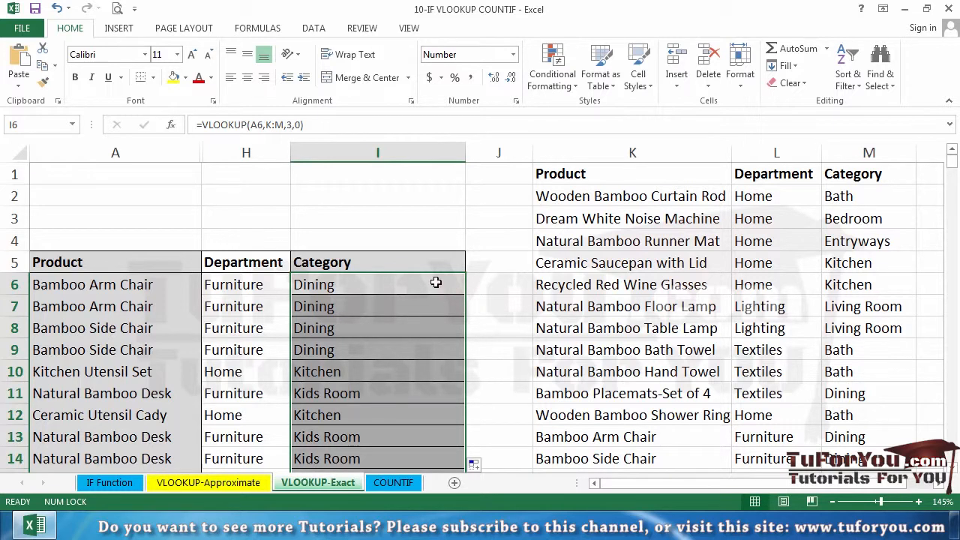
{"action": "left_click", "coordinate": [436, 282]}
{"action": "double_click", "coordinate": [435, 282]}
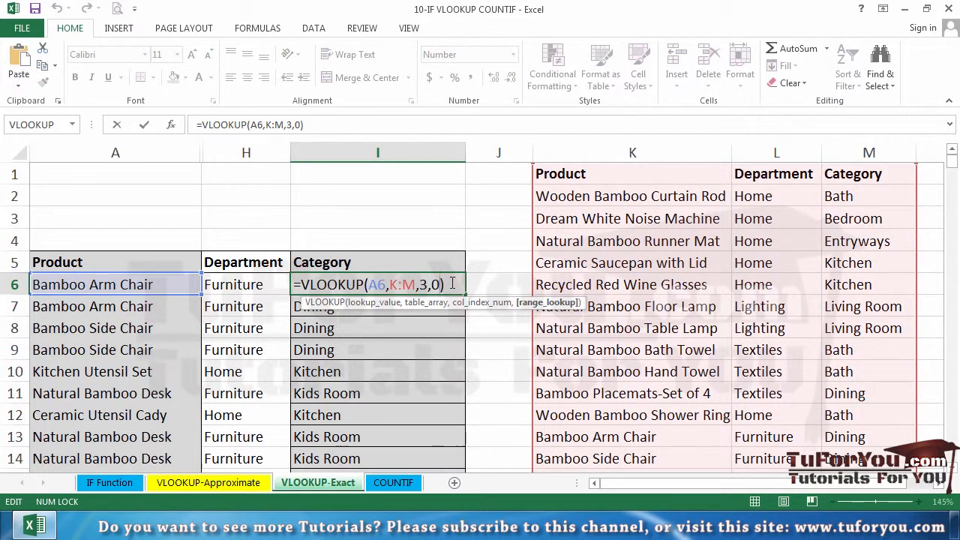
{"action": "double_click", "coordinate": [411, 285]}
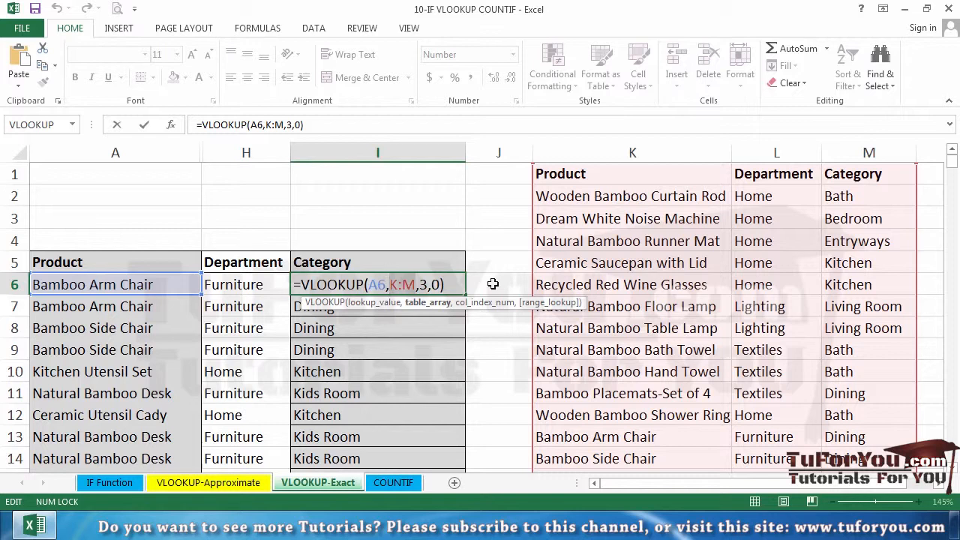
{"action": "key", "text": "ctrl+Return"}
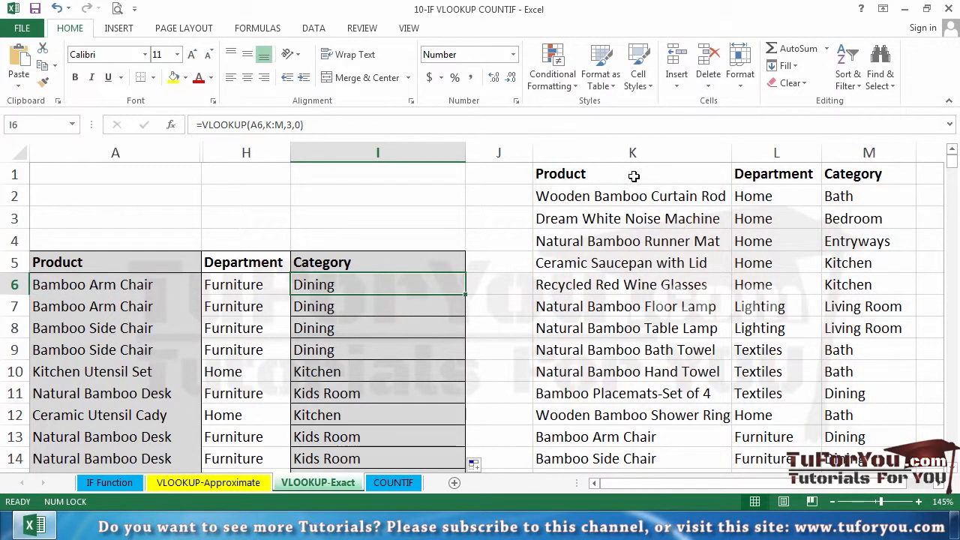
{"action": "left_click_drag", "start_coordinate": [605, 177], "coordinate": [896, 459]}
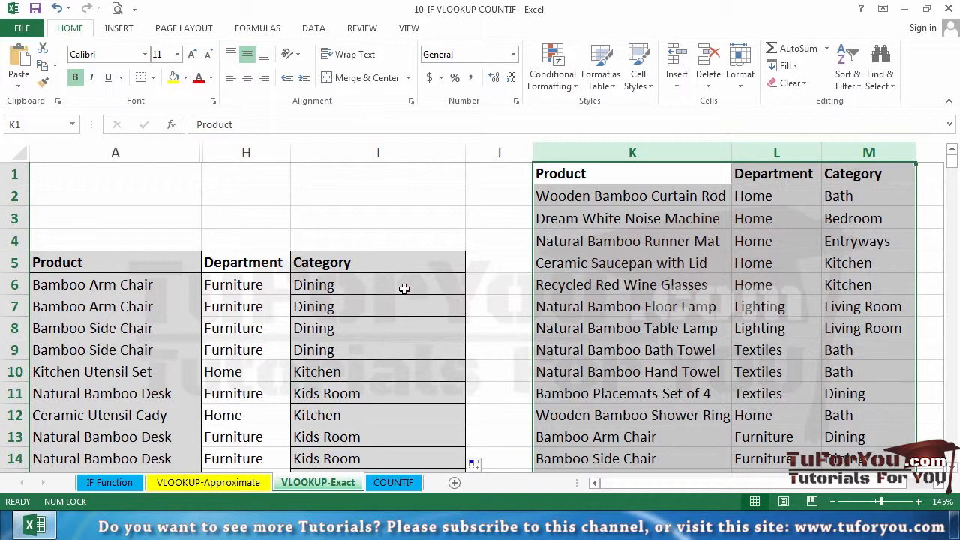
{"action": "left_click", "coordinate": [404, 288]}
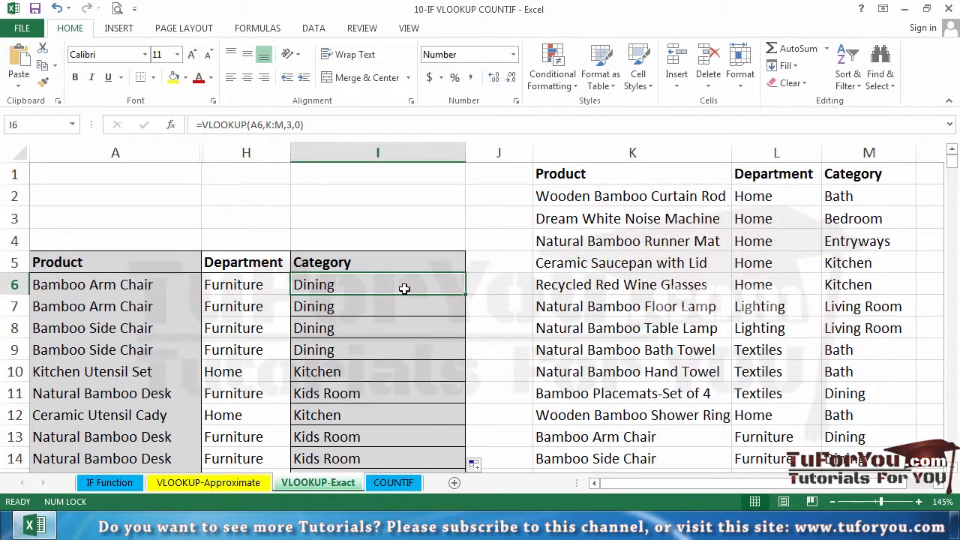